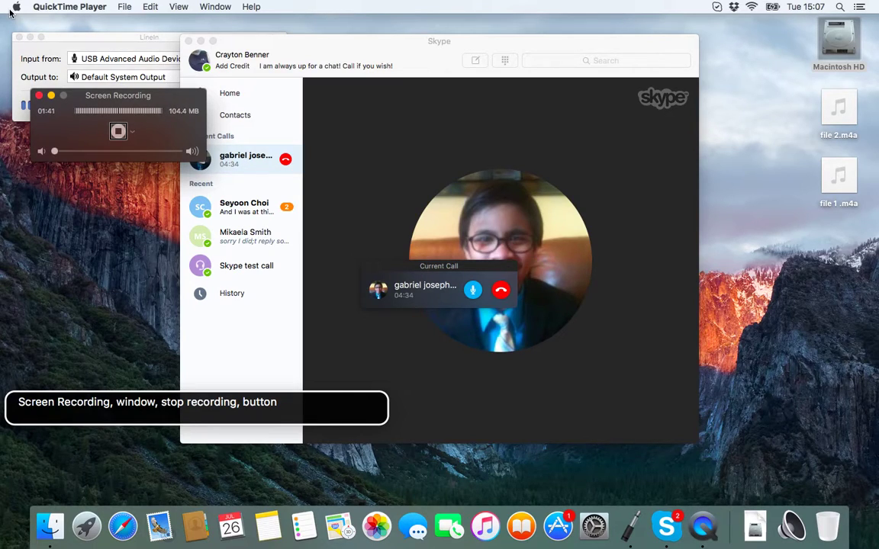
- Launch System Preferences from the Dock using VoiceOver's VO-D shortcut
key(alt)
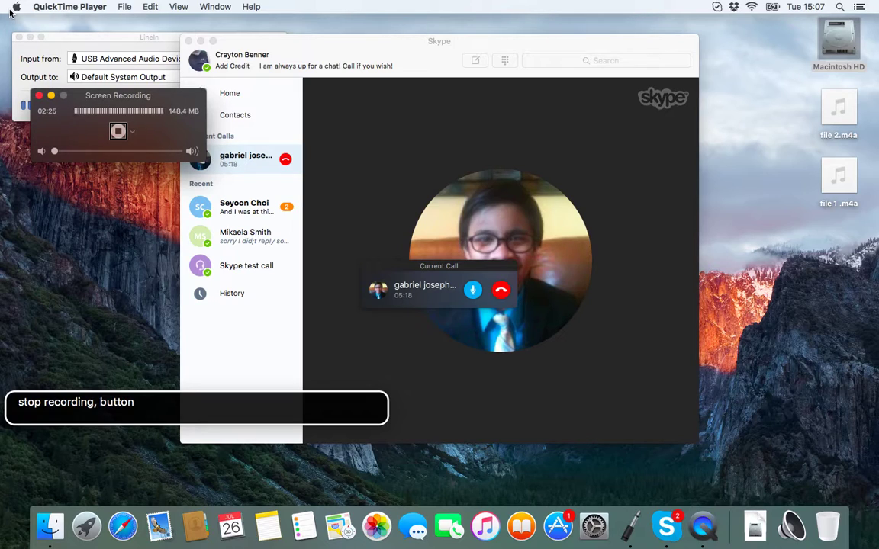
key(ctrl+alt+d)
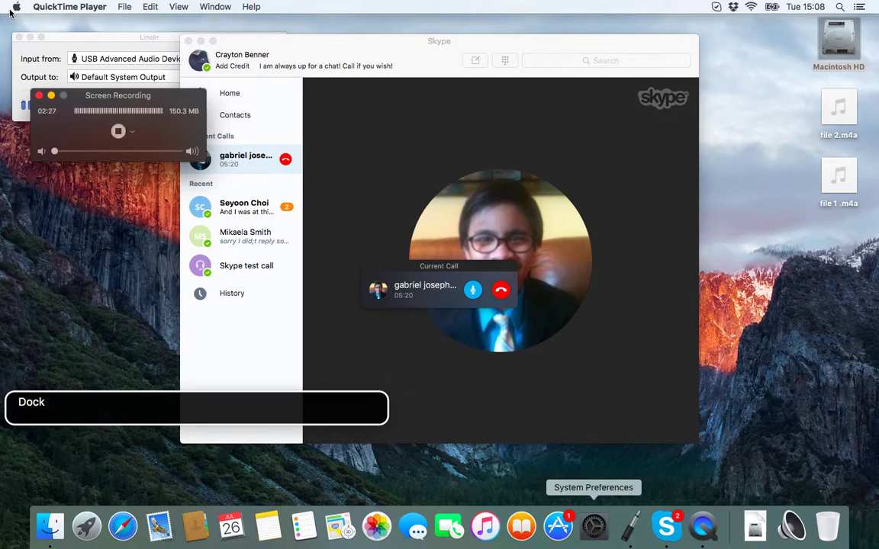
key(Escape)
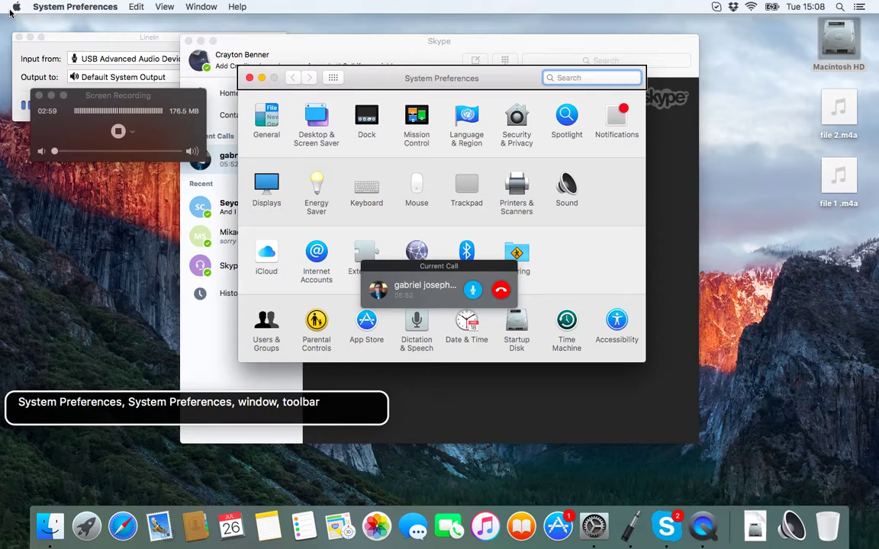
- Move through the preference category icons to Keyboard and open that pane
key(Tab)
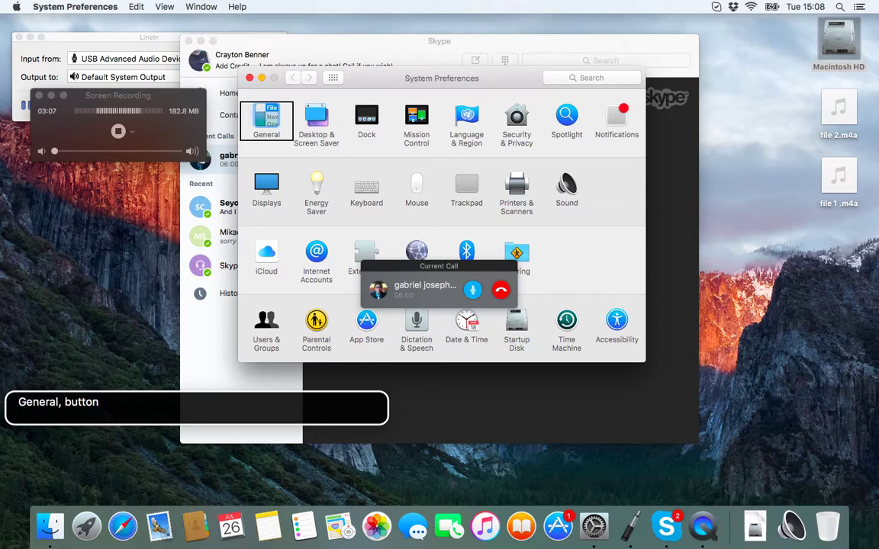
key(ctrl+alt+Right)
key(ctrl+alt+Right)
key(ctrl+alt+Right)
key(ctrl+alt+Right)
key(ctrl+alt+Right)
key(ctrl+alt+Right)
key(ctrl+alt+Right)
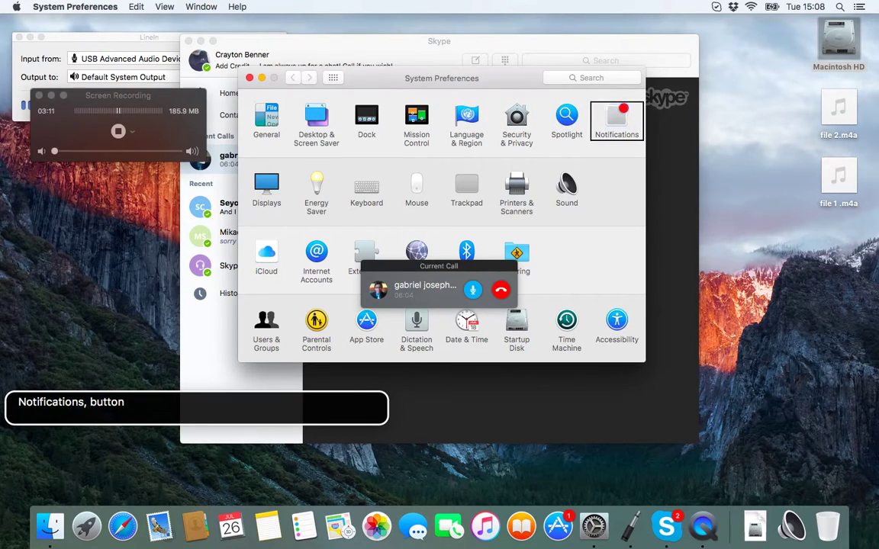
key(ctrl+alt+Right)
key(ctrl+alt+Right)
key(ctrl+alt+Right)
key(ctrl+alt+Right)
key(ctrl+alt+Left)
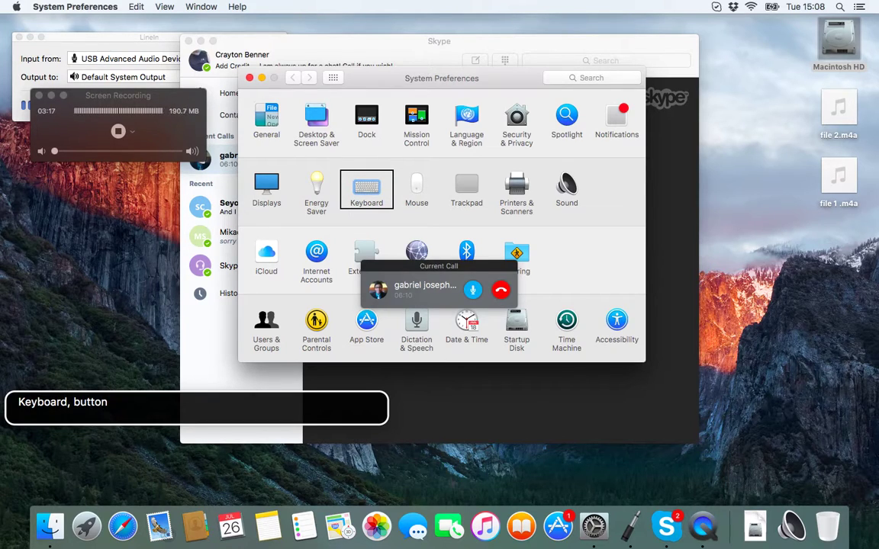
key(ctrl+alt+space)
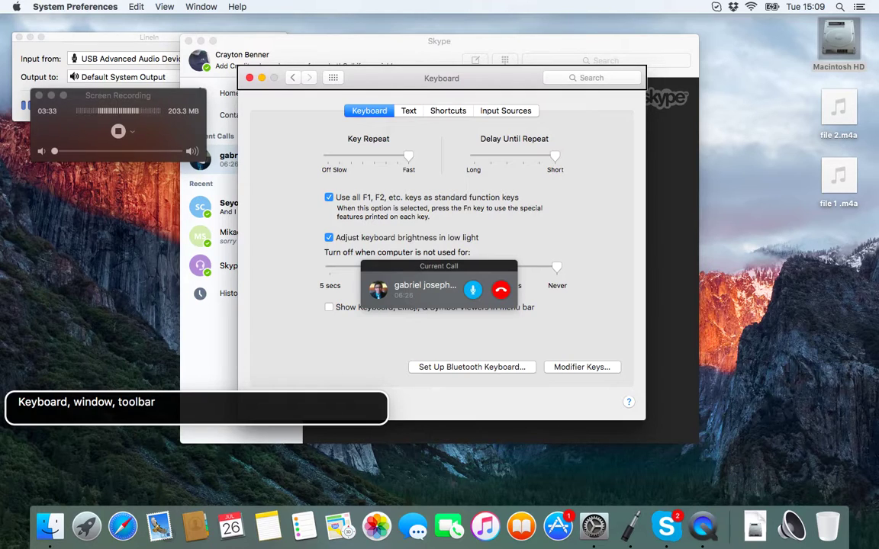
key(ctrl+alt+Right)
key(ctrl+alt+Right)
key(ctrl+alt+Right)
key(ctrl+alt+Right)
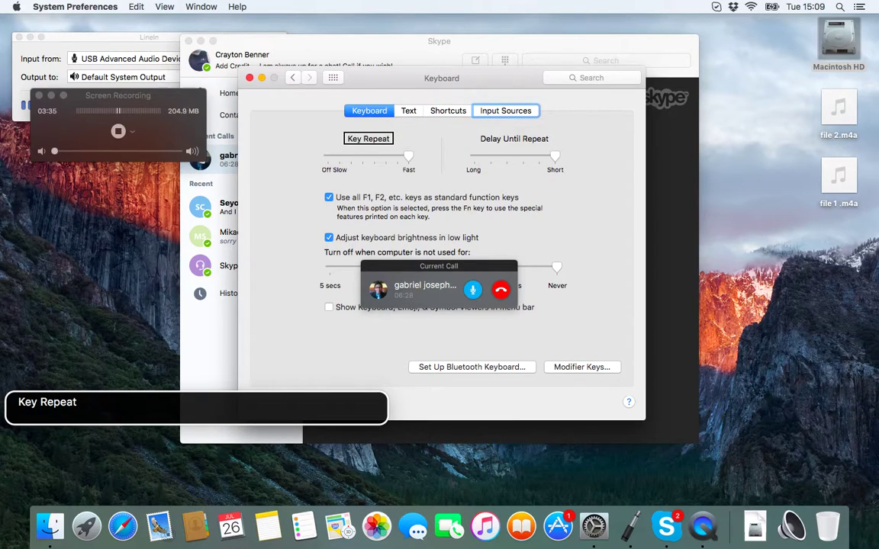
key(ctrl+alt+Left)
key(ctrl+alt+Right)
key(ctrl+alt+Right)
key(ctrl+alt+Left)
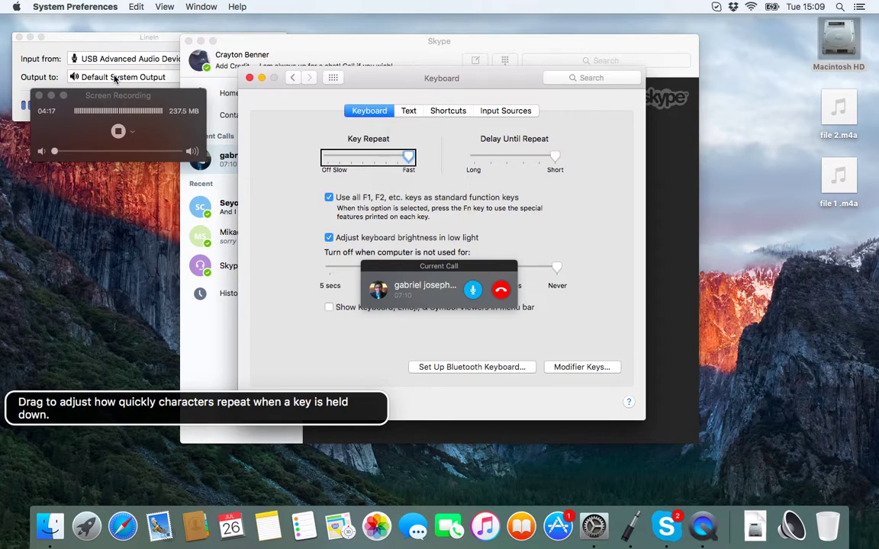
key(Tab)
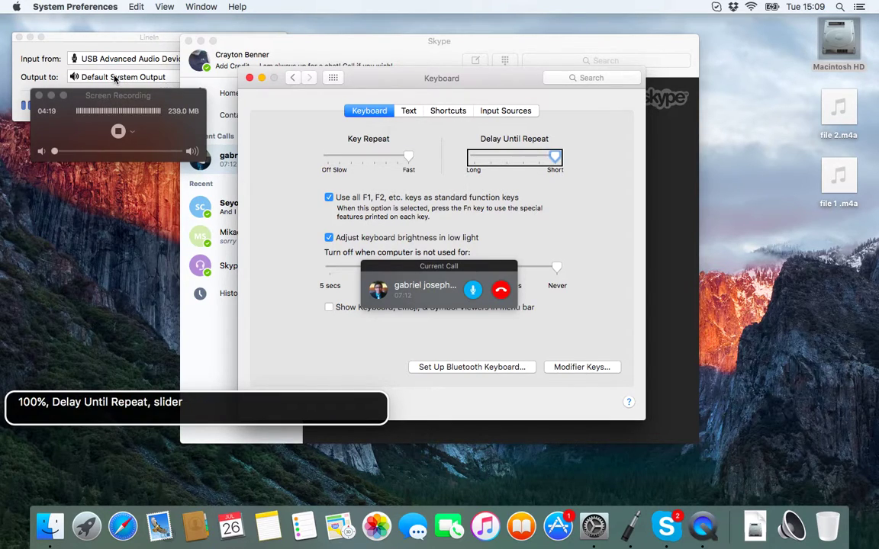
key(shift+Tab)
key(Tab)
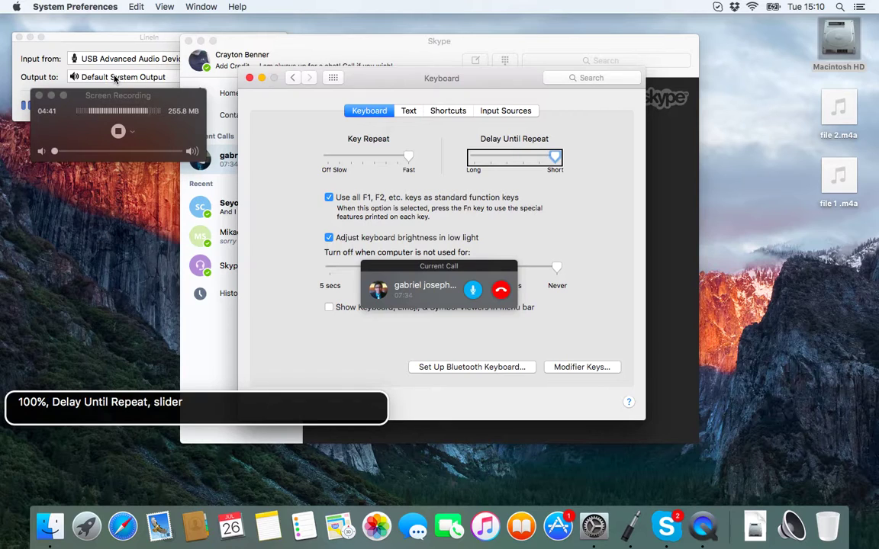
key(ctrl+alt+Right)
key(ctrl+alt+Right)
key(ctrl+alt+Right)
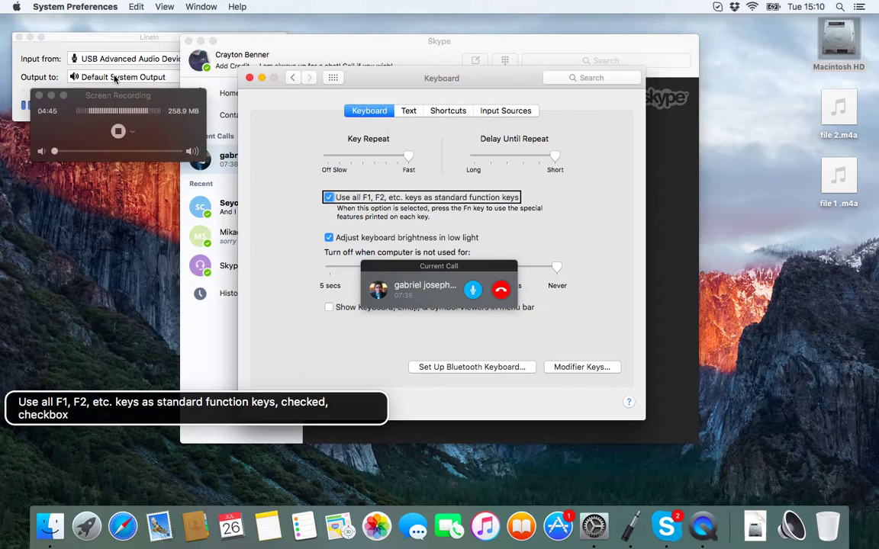
- Re-read the standard function keys option, then go back to the full preferences grid with Cmd-L
key(ctrl+alt+Left)
key(ctrl+alt+Right)
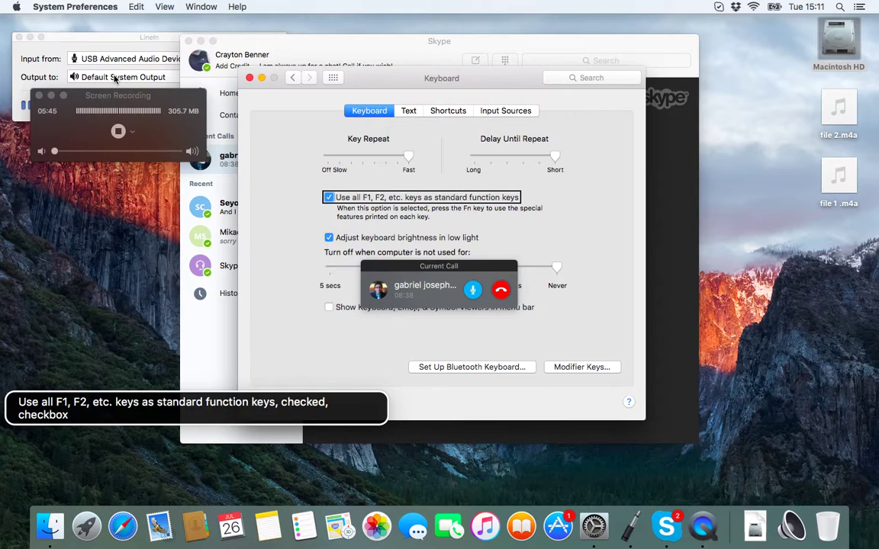
key(super+l)
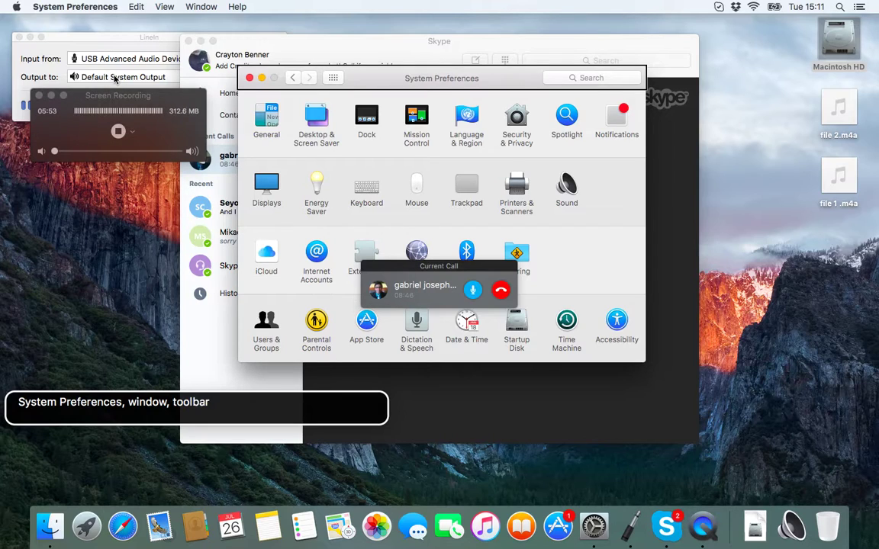
- Move across the preference icons to Security & Privacy and open its pane
key(ctrl+alt+Right)
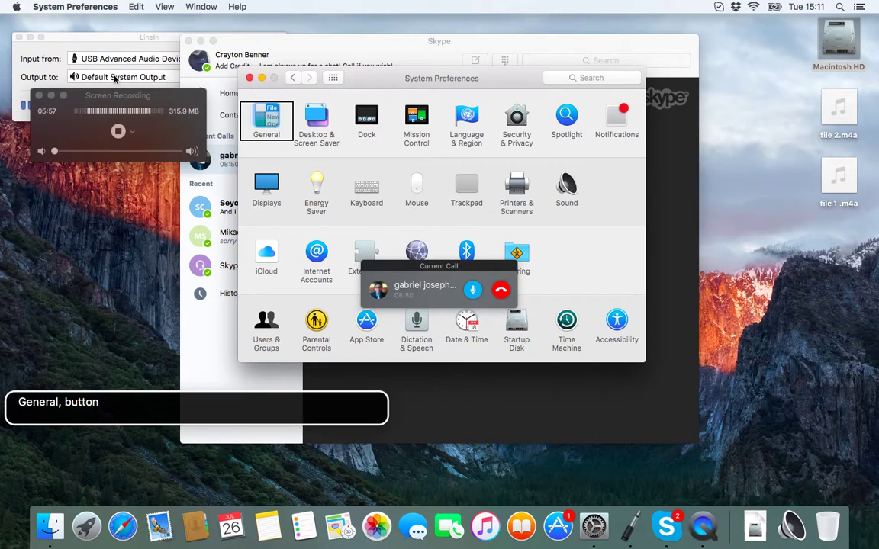
key(ctrl+alt+Right)
key(ctrl+alt+Right)
key(ctrl+alt+Right)
key(ctrl+alt+Right)
key(ctrl+alt+Right)
key(ctrl+alt+Right)
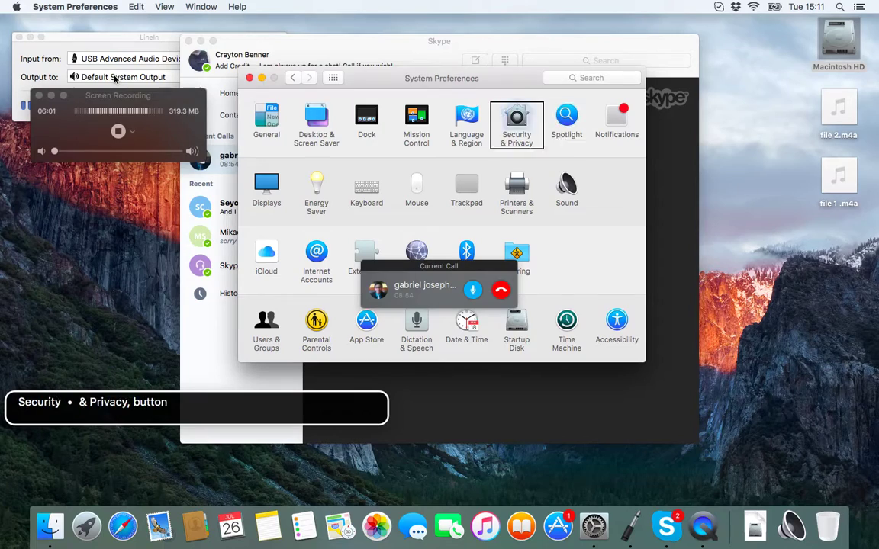
key(ctrl+alt+Left)
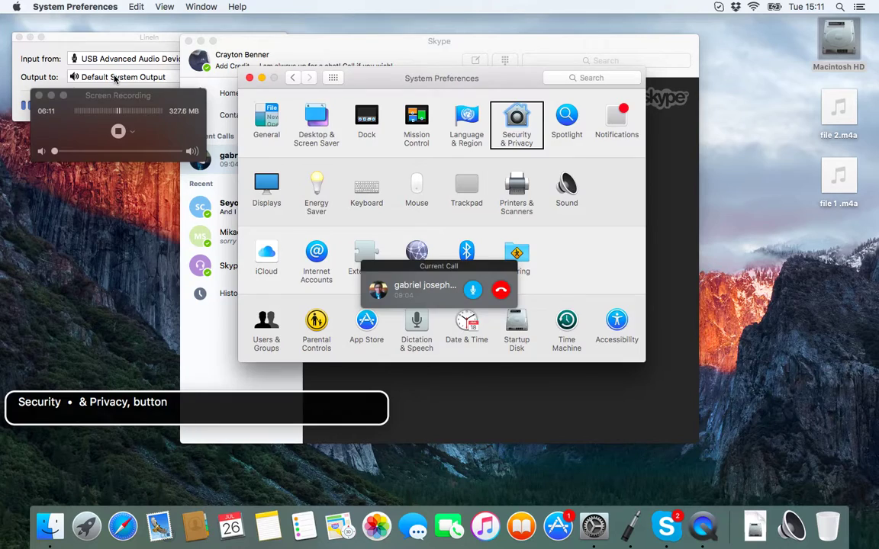
key(ctrl+alt+space)
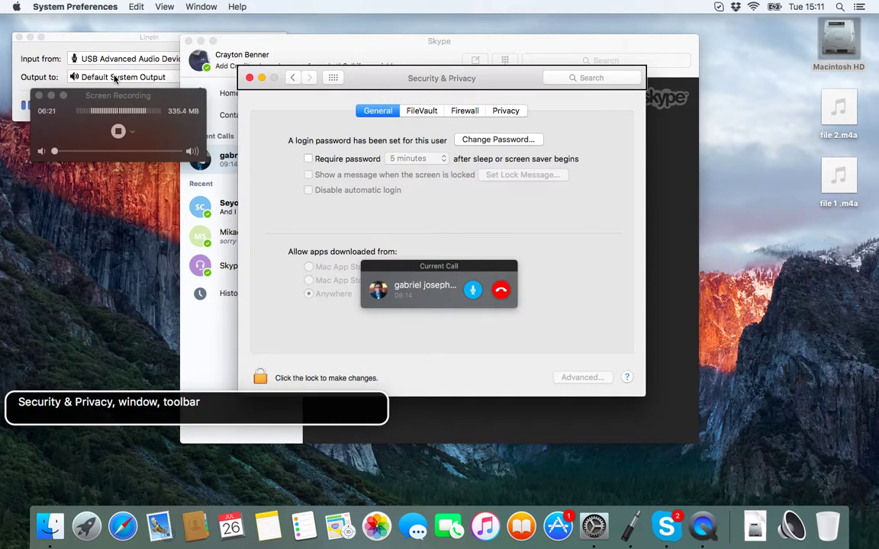
- Review the FileVault section and the 'Anywhere' option for downloaded apps
key(ctrl+alt+Right)
key(ctrl+alt+Right)
key(ctrl+alt+Right)
key(ctrl+alt+Right)
key(ctrl+alt+Right)
key(ctrl+alt+Left)
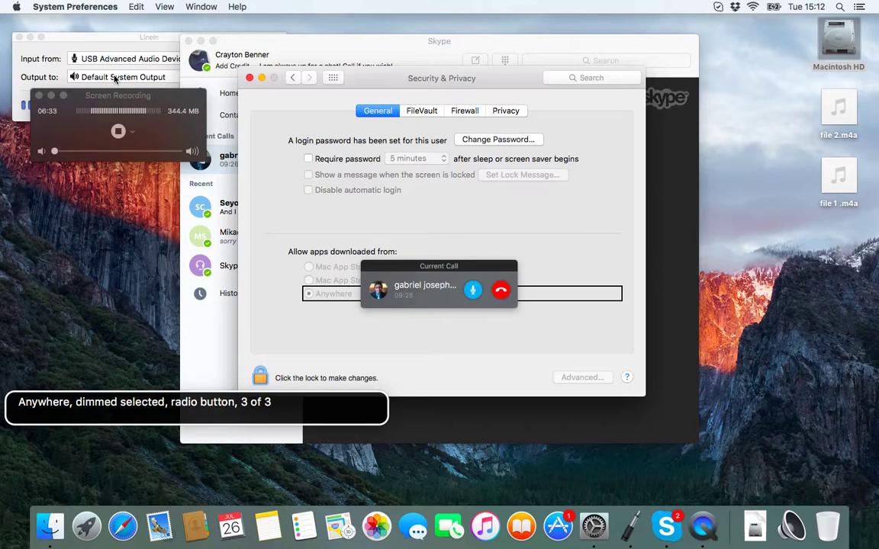
key(ctrl+alt+Right)
key(ctrl+alt+Right)
key(ctrl+alt+Right)
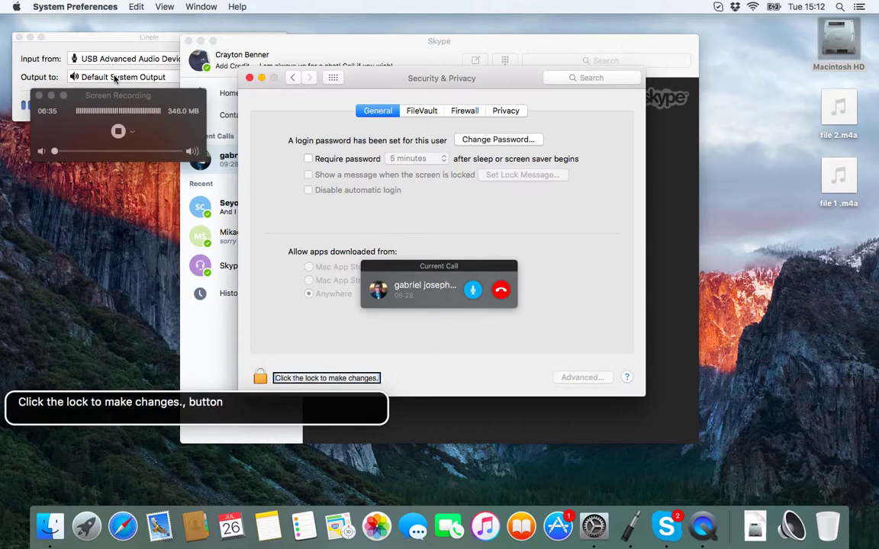
- Unlock Security & Privacy with the administrator password, keeping apps allowed from Anywhere
key(ctrl+alt+space)
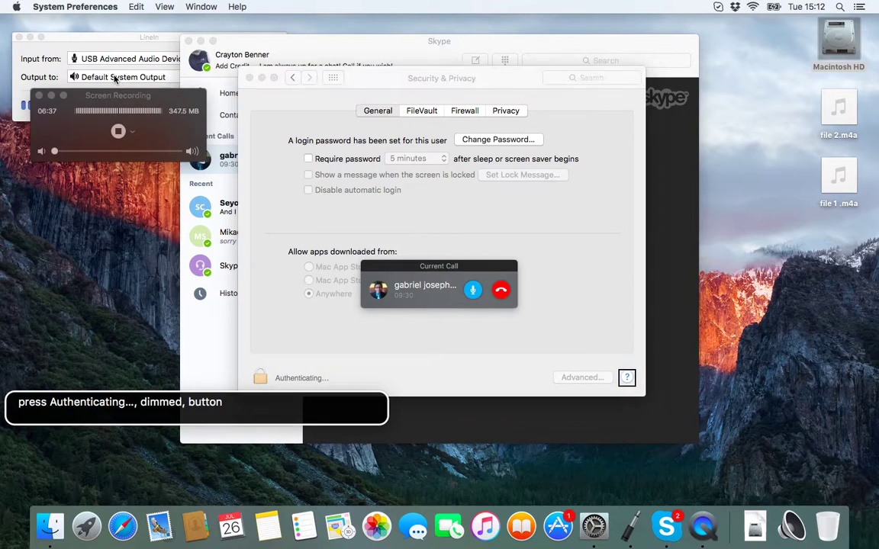
text(pxxxxxxxxx)
key(Return)
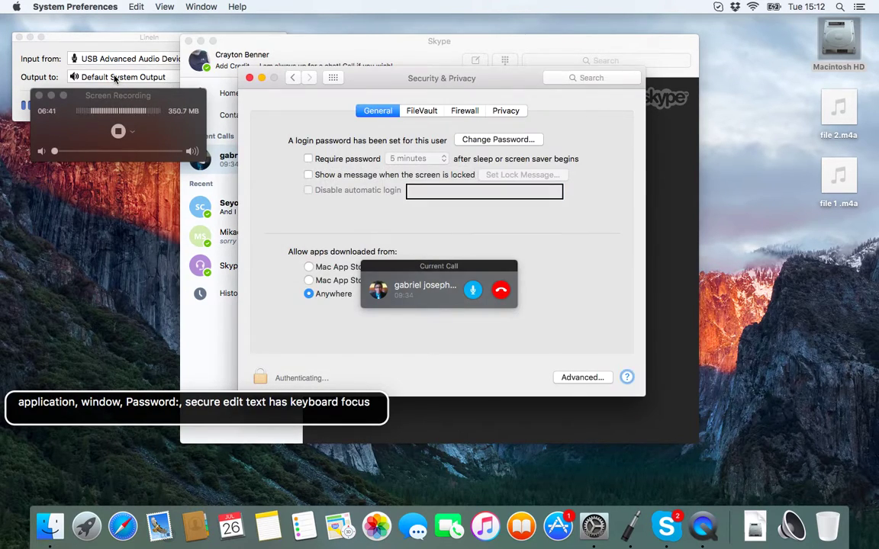
key(Escape)
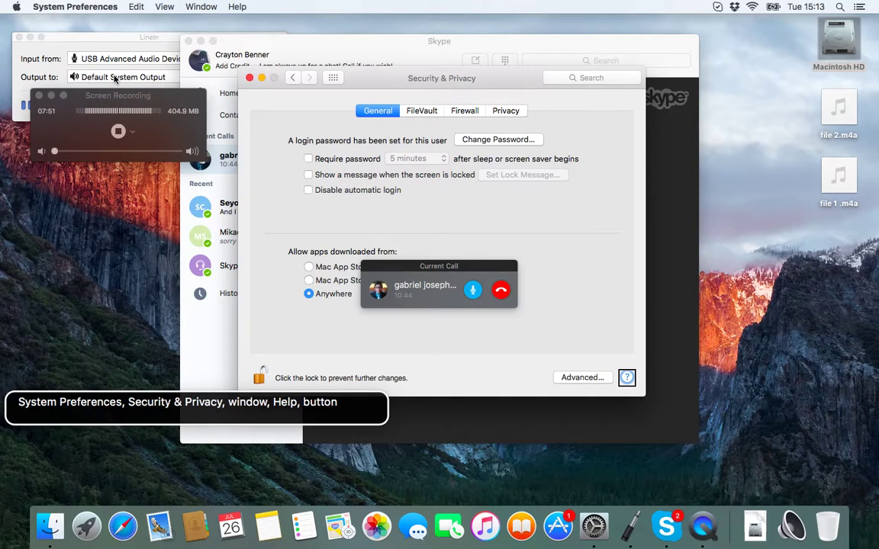
key(ctrl+alt+Left)
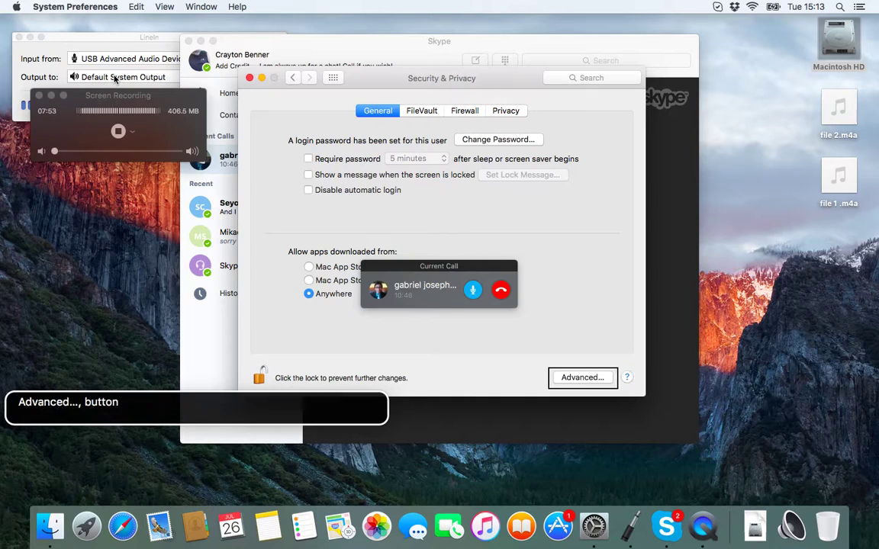
key(ctrl+alt+Left)
key(ctrl+alt+Left)
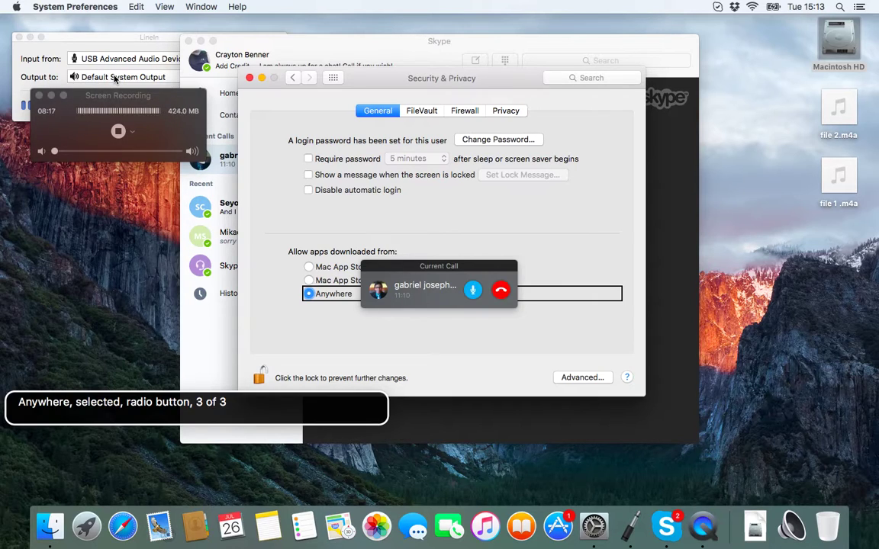
- Relock the Security & Privacy pane, then return to the preferences grid with Cmd-L
key(Tab)
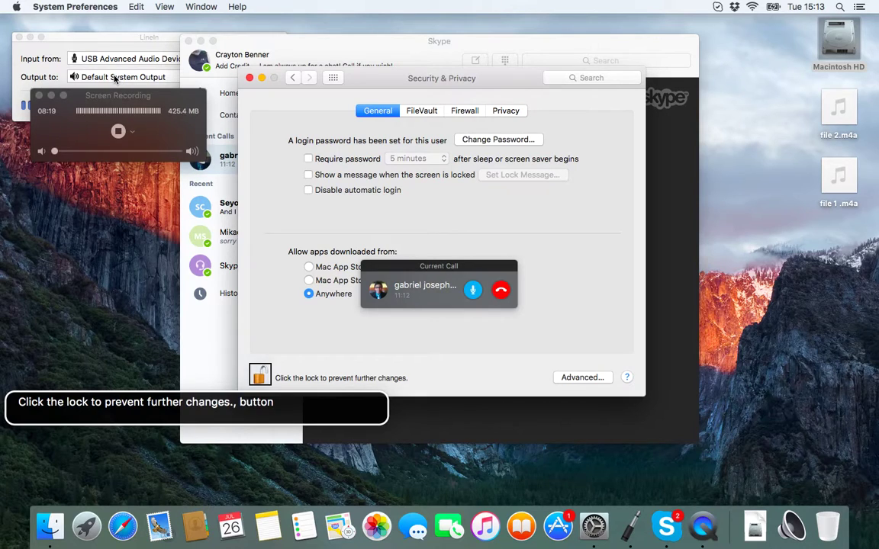
key(space)
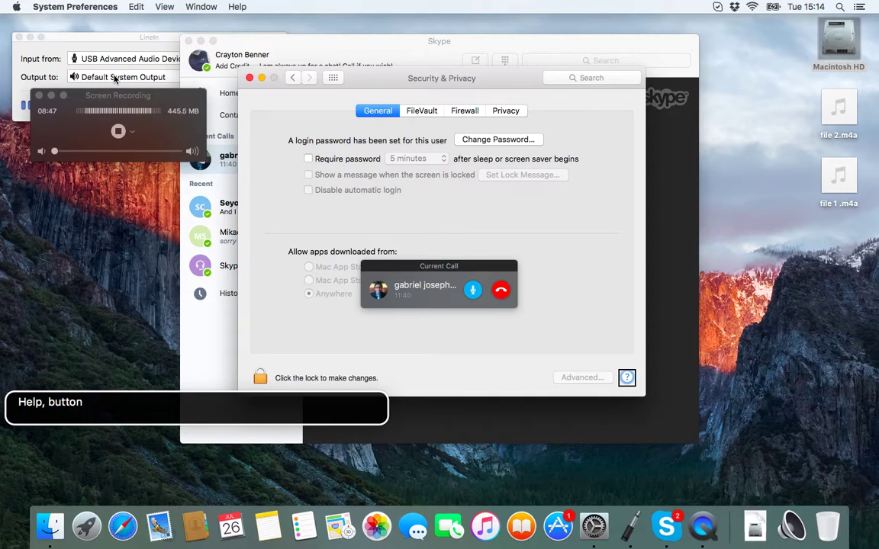
key(super+l)
- Step past Desktop & Screen Saver and Security & Privacy to Users & Groups and open it
key(ctrl+alt+Right)
key(ctrl+alt+Right)
key(ctrl+alt+Right)
key(ctrl+alt+Right)
key(ctrl+alt+Left)
key(ctrl+alt+Left)
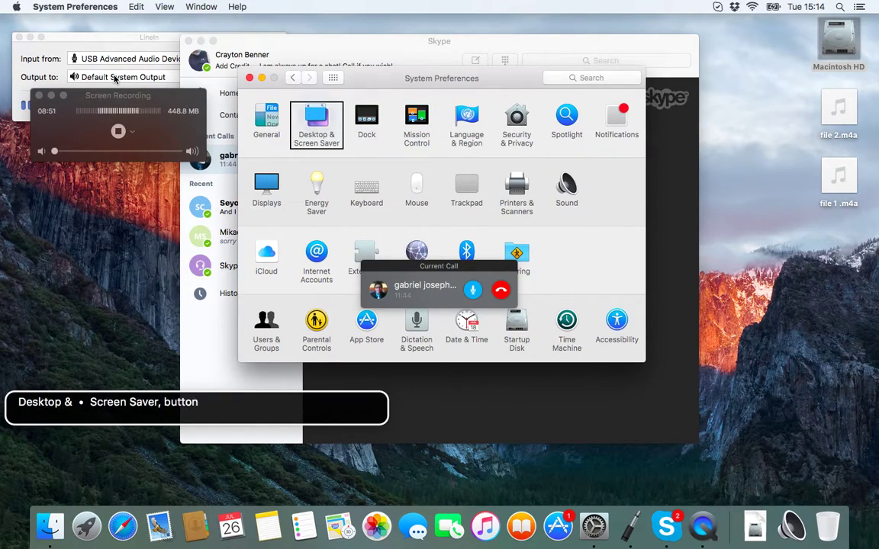
key(ctrl+alt+Right)
key(ctrl+alt+Right)
key(ctrl+alt+Right)
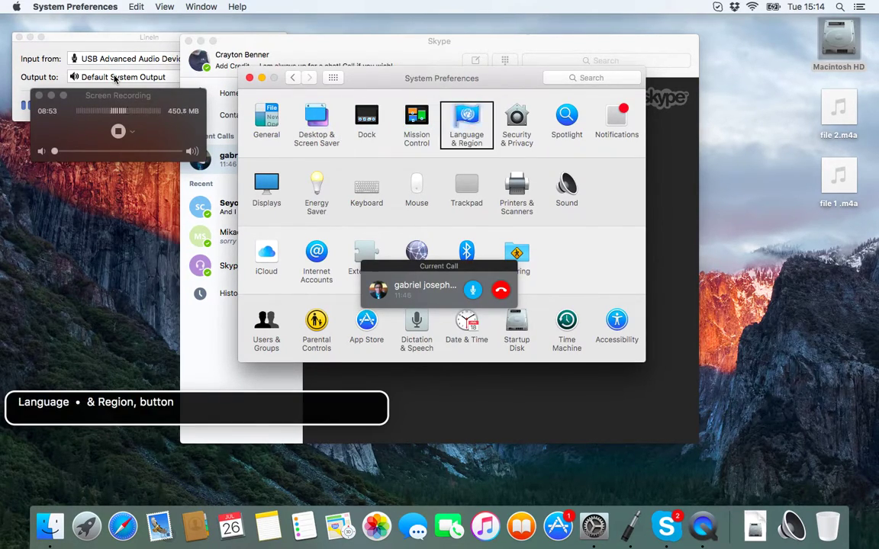
key(ctrl+alt+Right)
key(ctrl+alt+Right)
key(ctrl+alt+Right)
key(ctrl+alt+Right)
key(ctrl+alt+Right)
key(ctrl+alt+Right)
key(ctrl+alt+Right)
key(ctrl+alt+Right)
key(ctrl+alt+Right)
key(ctrl+alt+Right)
key(ctrl+alt+Right)
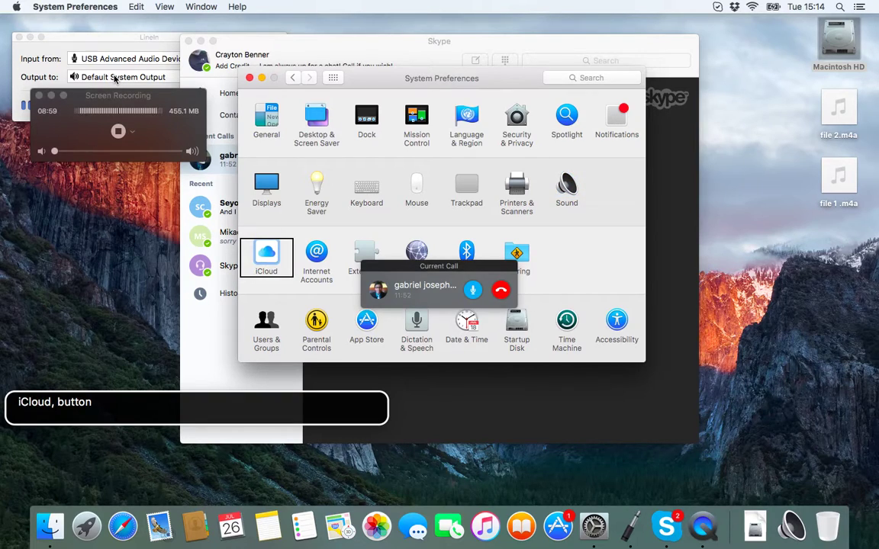
key(ctrl+alt+Right)
key(ctrl+alt+Right)
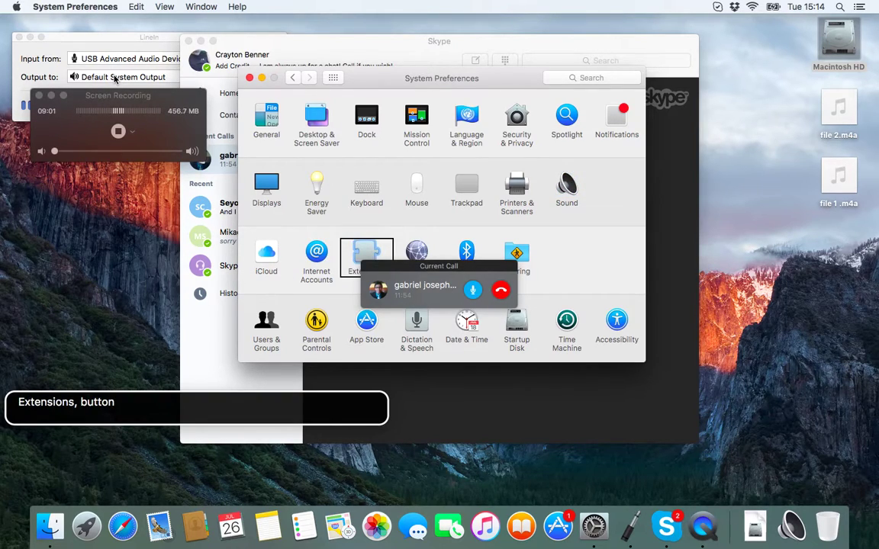
key(ctrl+alt+Right)
key(ctrl+alt+Right)
key(ctrl+alt+Right)
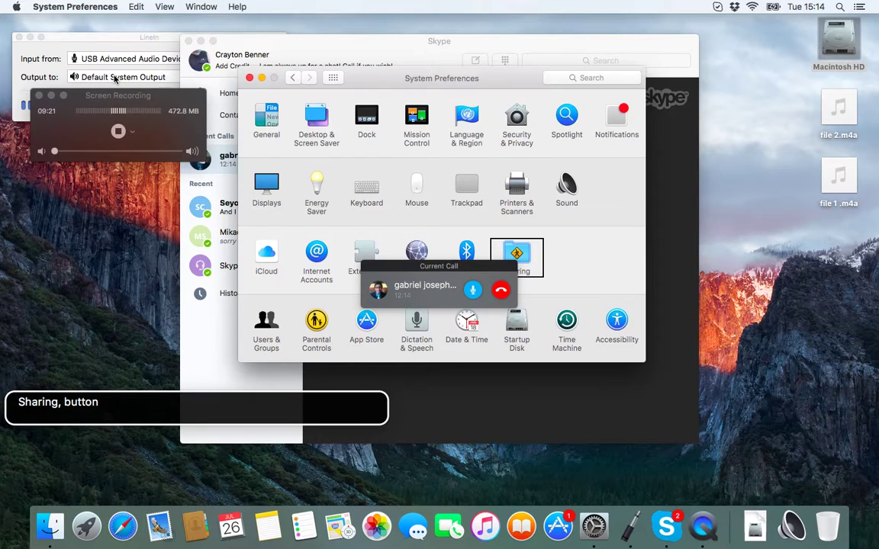
key(ctrl+alt+Right)
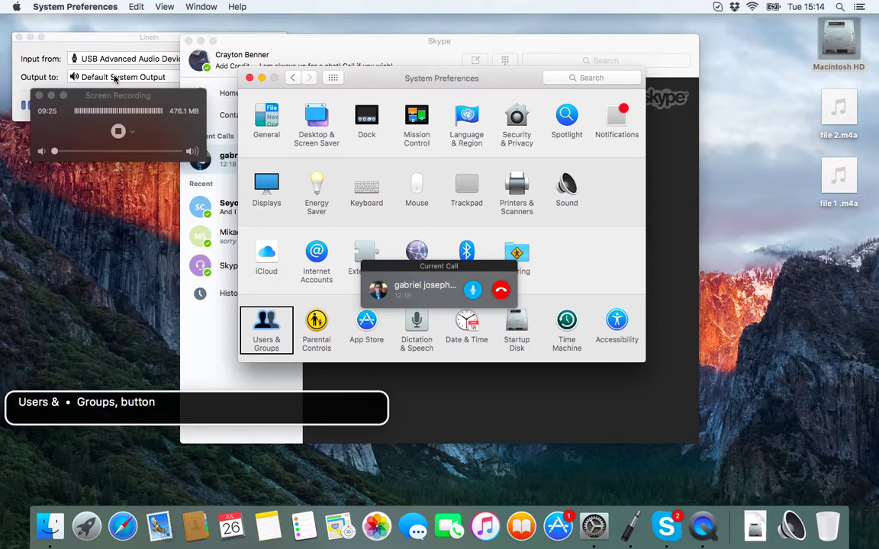
key(ctrl+alt+space)
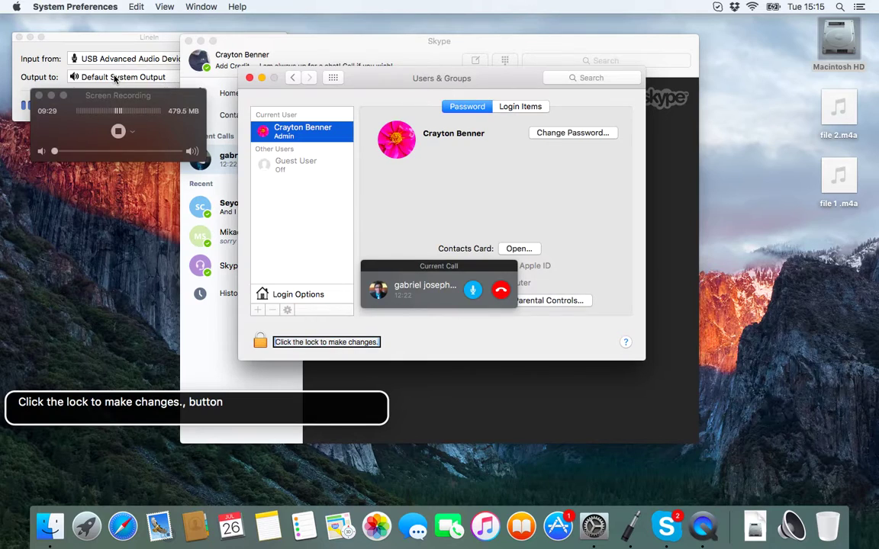
- Unlock the Users & Groups pane by entering the administrator password
key(ctrl+alt+space)
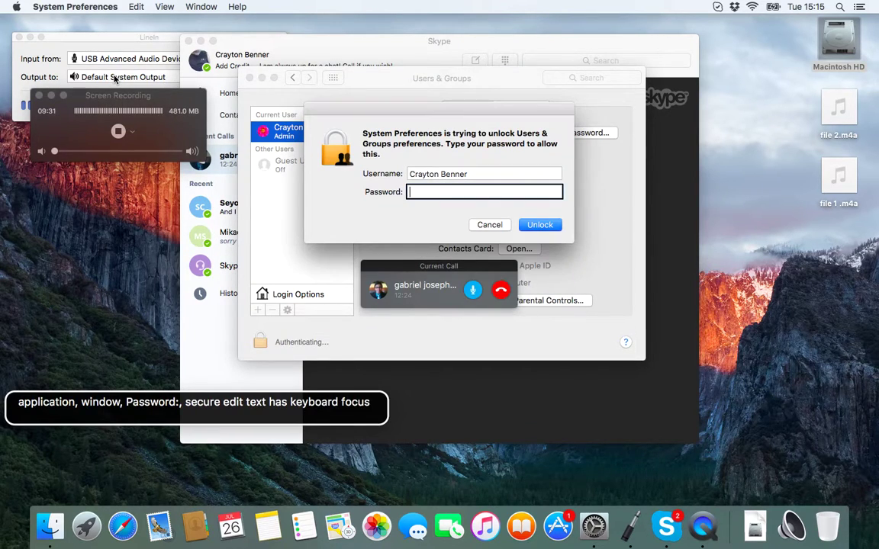
text(••••••••••)
key(Return)
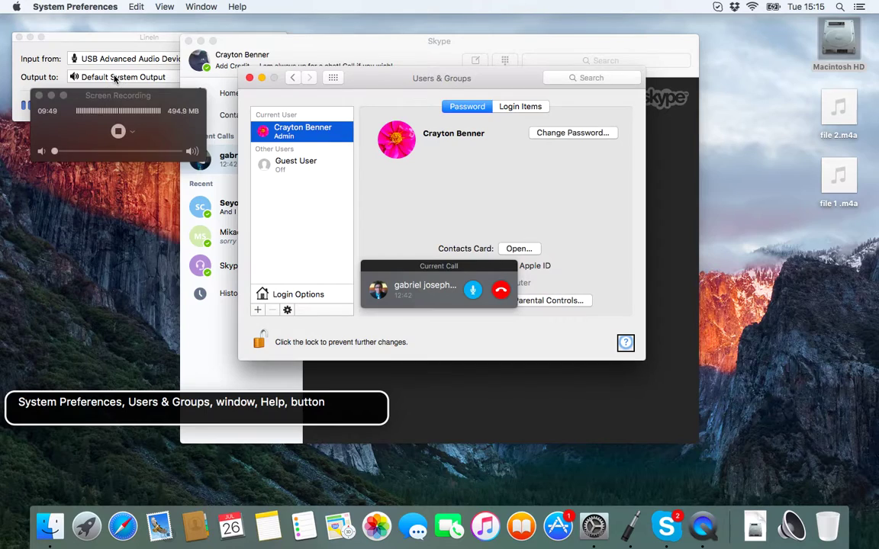
- Browse the users list, checking entries down to the Other Users group
key(ctrl+alt+Right)
key(ctrl+alt+Right)
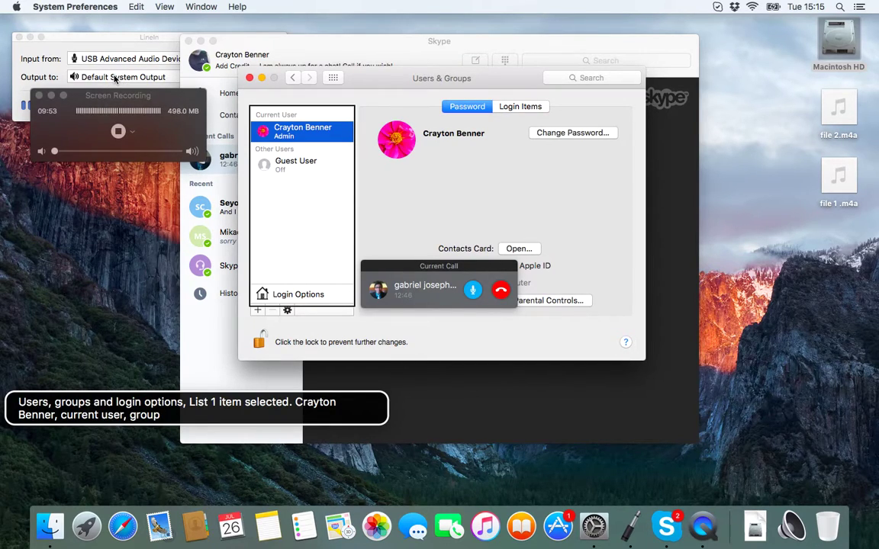
key(ctrl+alt+shift+Down)
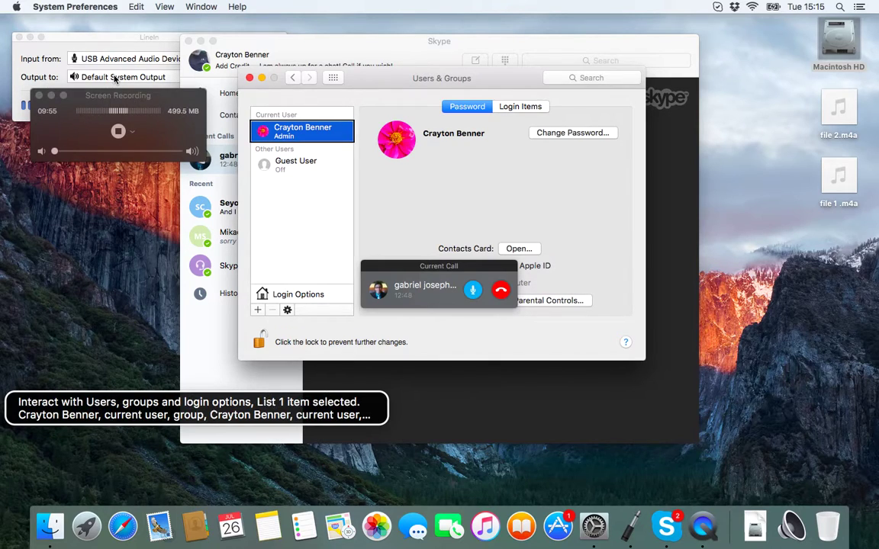
key(ctrl+alt+Up)
key(ctrl+alt+Down)
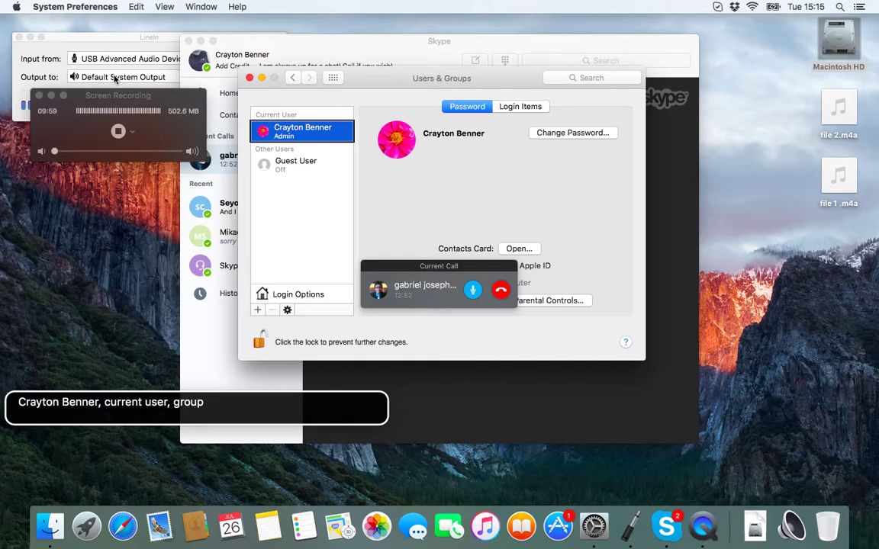
key(ctrl+alt+Down)
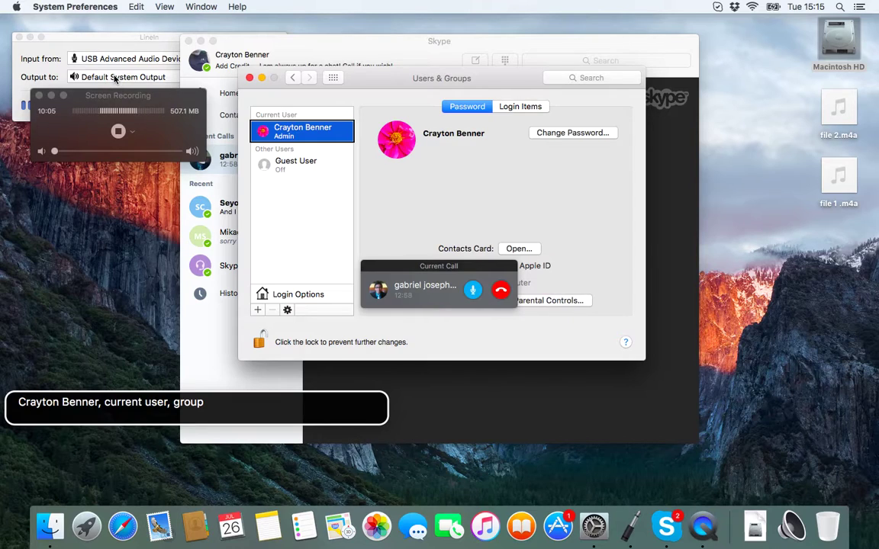
key(ctrl+alt+shift+Up)
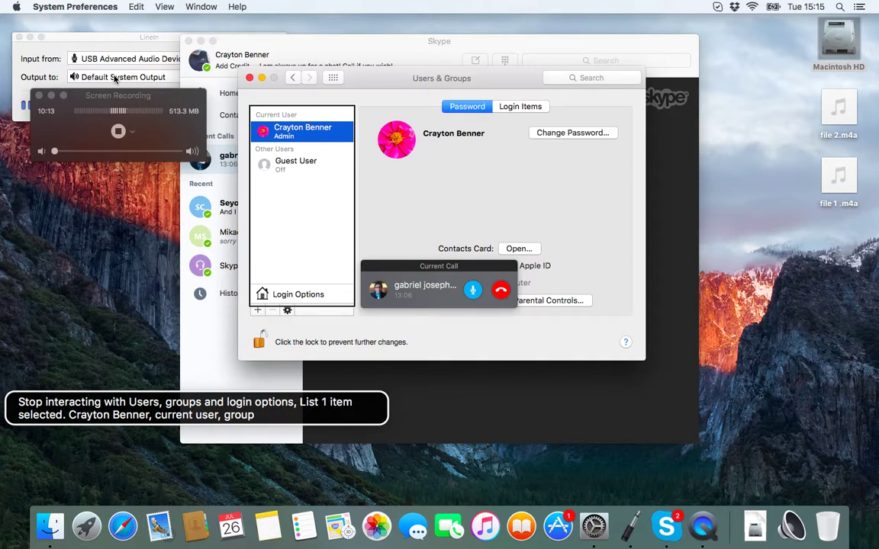
- Review the account's name, password-reset and admin options, then move past Guest User to Login Options
key(ctrl+alt+Right)
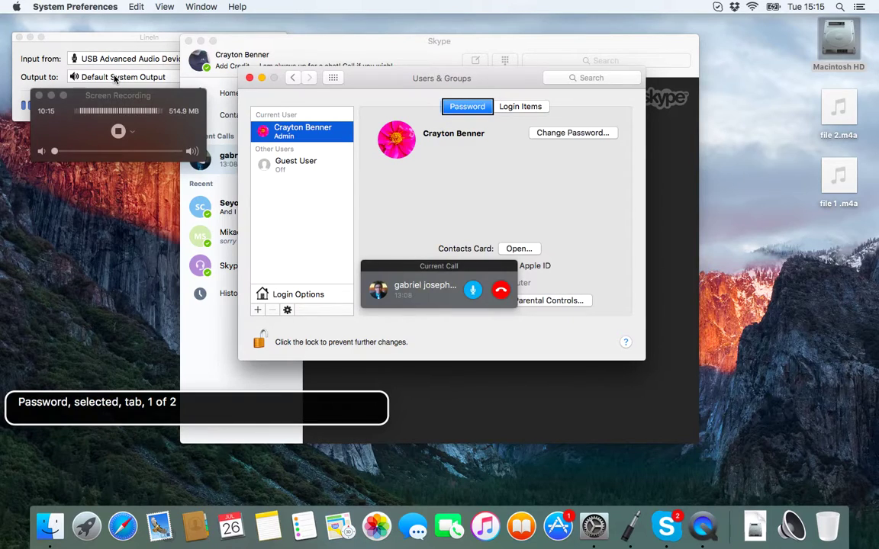
key(ctrl+alt+Right)
key(ctrl+alt+Right)
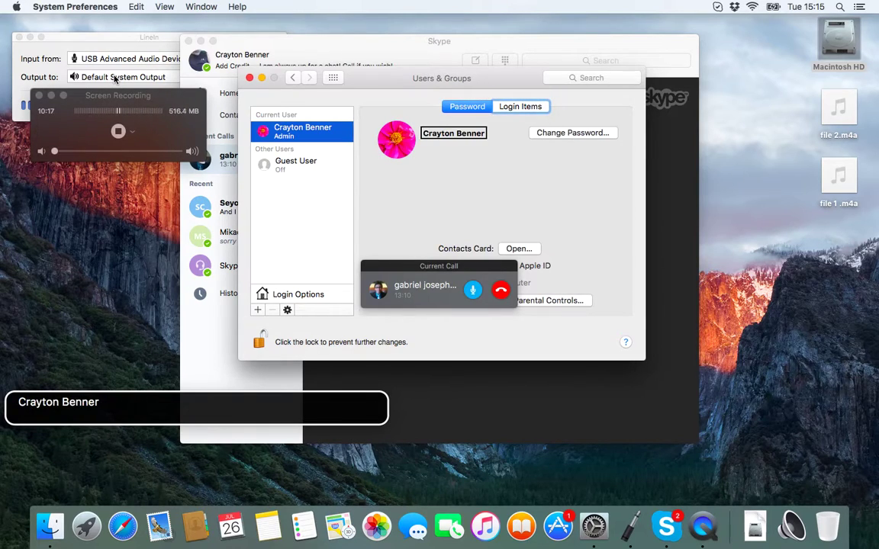
key(ctrl+alt+Left)
key(ctrl+alt+Right)
key(ctrl+alt+Right)
key(ctrl+alt+Right)
key(ctrl+alt+Right)
key(ctrl+alt+Right)
key(ctrl+alt+Right)
key(ctrl+alt+Left)
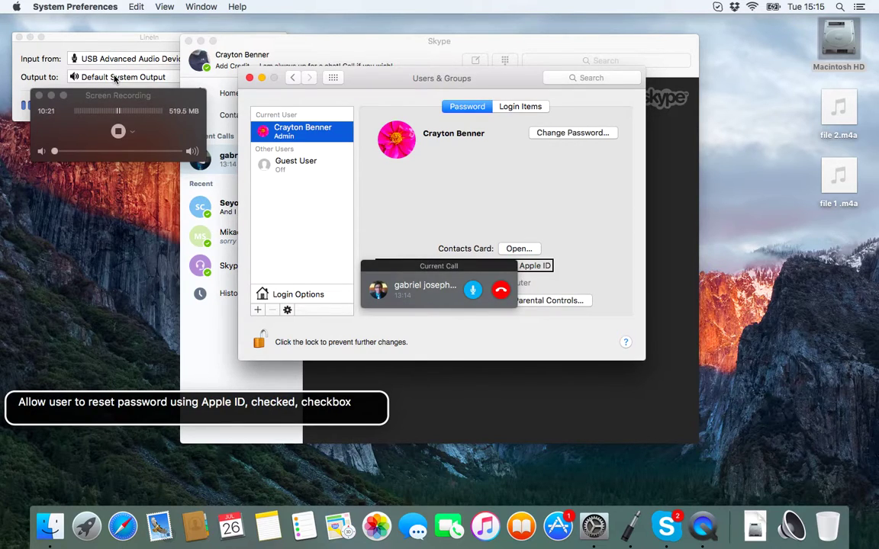
key(ctrl+alt+Right)
key(ctrl+alt+Right)
key(ctrl+alt+Right)
key(ctrl+alt+Right)
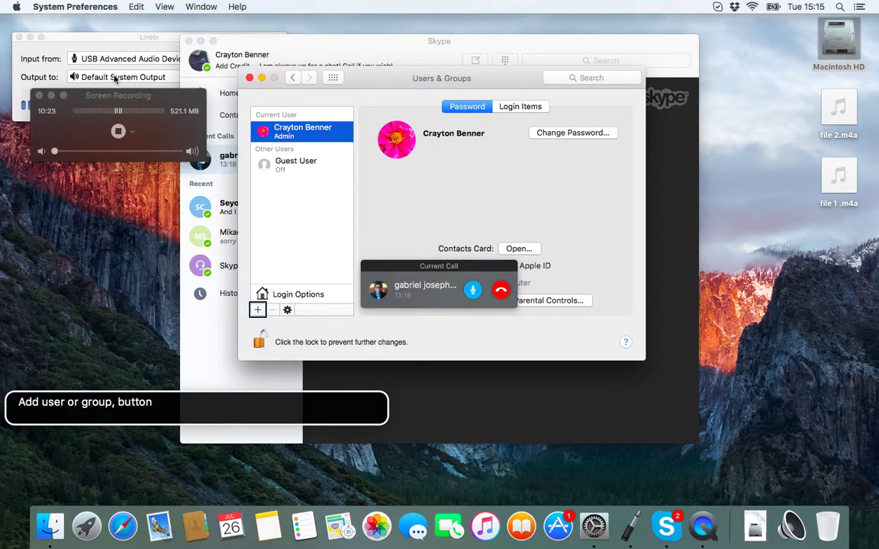
key(ctrl+alt+Right)
key(ctrl+alt+Right)
key(Down)
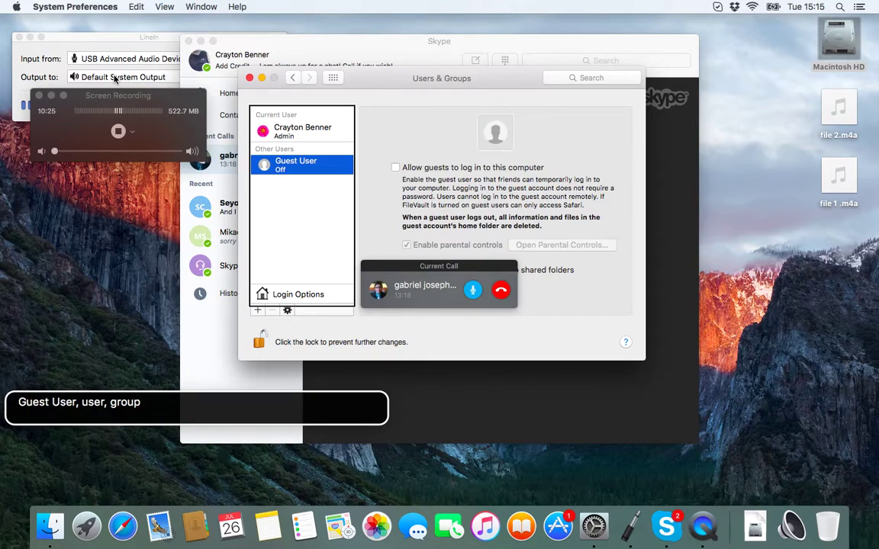
key(Down)
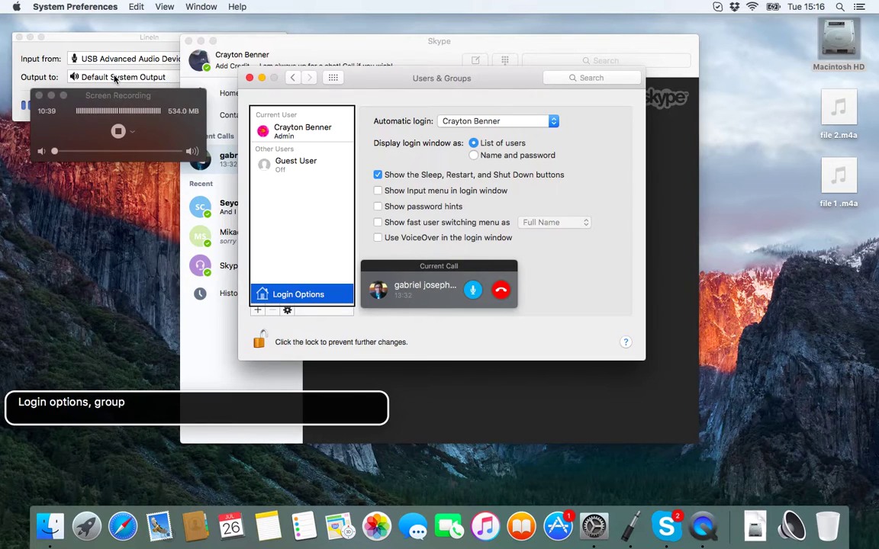
- Check which account is set for automatic login, then lock the Users & Groups pane
key(ctrl+alt+Right)
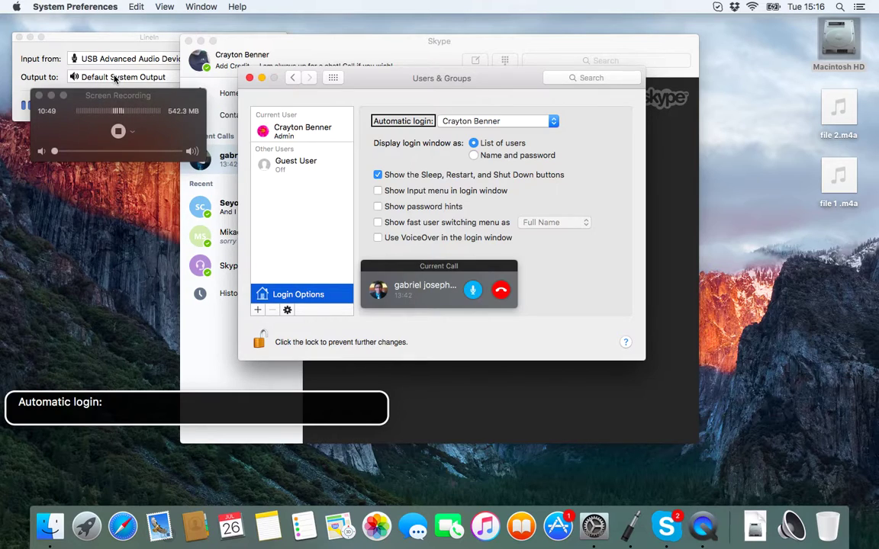
key(ctrl+alt+Right)
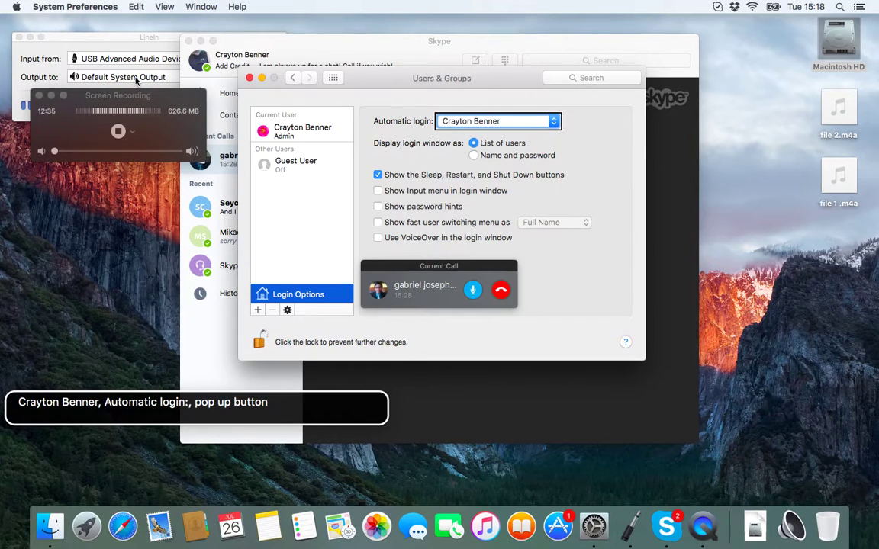
key(Tab)
key(ctrl+alt+space)
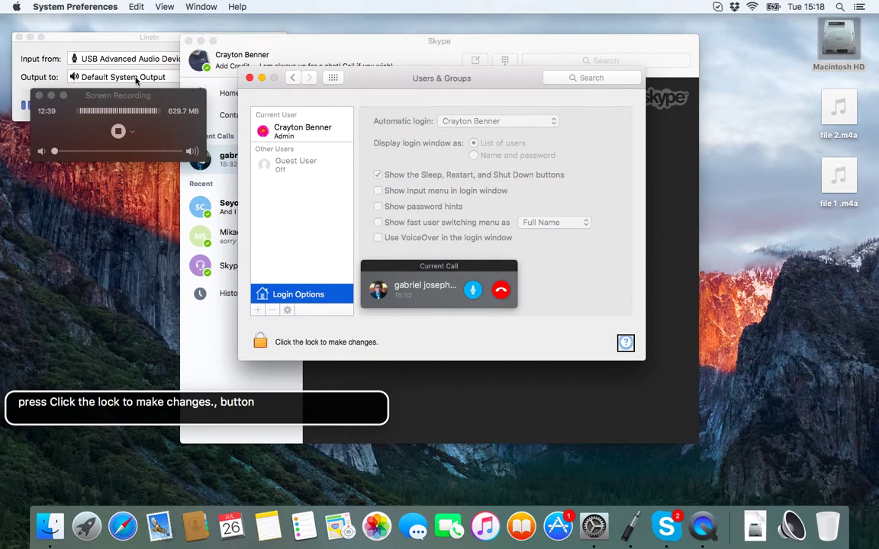
- Return to the Show All overview and move with VoiceOver to the Sound pane, then open it
key(super+l)
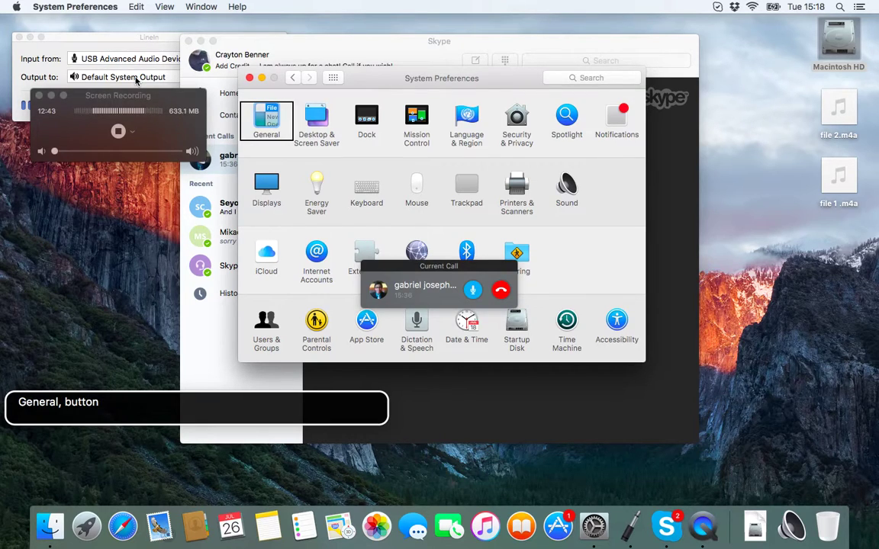
key(ctrl+alt+Right)
key(ctrl+alt+Right)
key(ctrl+alt+Right)
key(ctrl+alt+Right)
key(ctrl+alt+Right)
key(ctrl+alt+Right)
key(ctrl+alt+Right)
key(ctrl+alt+Right)
key(ctrl+alt+Right)
key(ctrl+alt+Right)
key(ctrl+alt+Right)
key(ctrl+alt+Right)
key(ctrl+alt+Right)
key(ctrl+alt+Right)
key(ctrl+alt+Right)
key(ctrl+alt+Right)
key(ctrl+alt+Right)
key(ctrl+alt+Right)
key(ctrl+alt+Right)
key(ctrl+alt+Right)
key(ctrl+alt+Right)
key(ctrl+alt+Right)
key(ctrl+alt+Right)
key(ctrl+alt+Right)
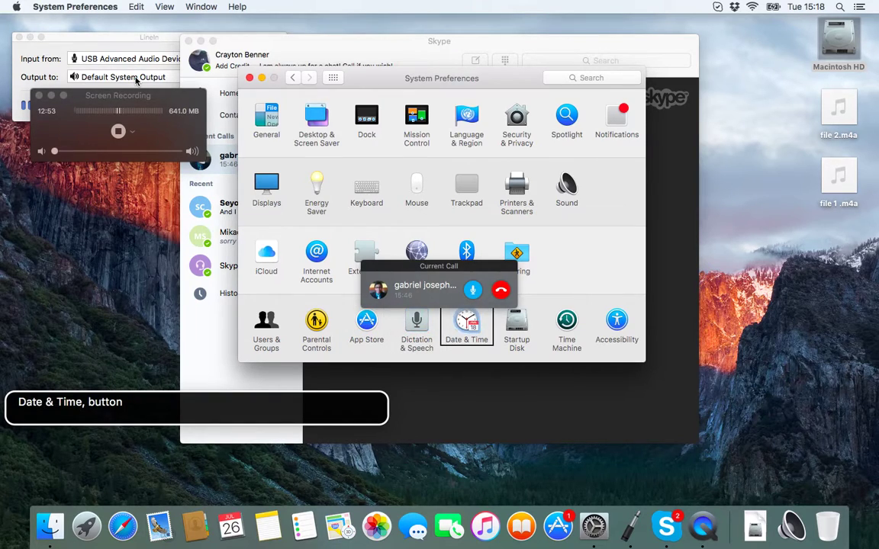
key(ctrl+alt+Right)
key(ctrl+alt+Right)
key(ctrl+alt+Right)
key(ctrl+alt+Right)
key(ctrl+alt+Right)
key(ctrl+alt+Right)
key(ctrl+alt+Right)
key(ctrl+alt+Right)
key(ctrl+alt+Right)
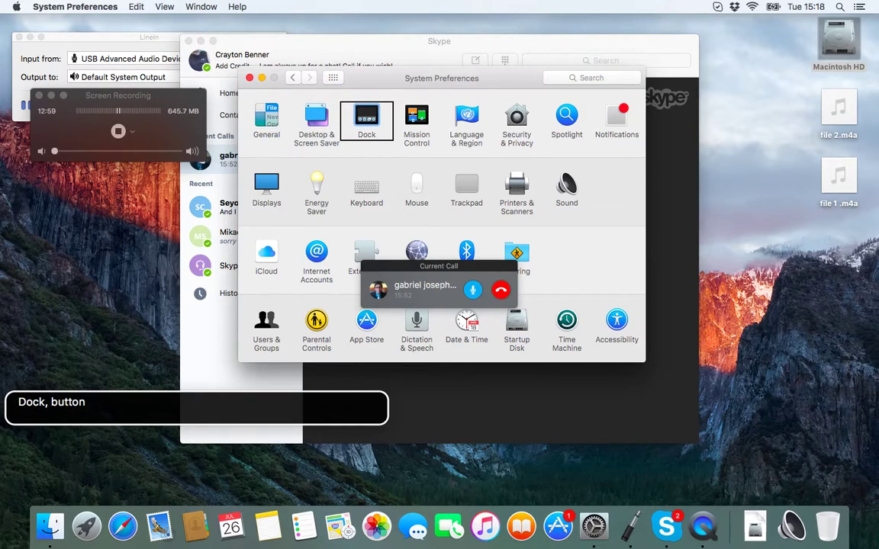
key(ctrl+alt+Right)
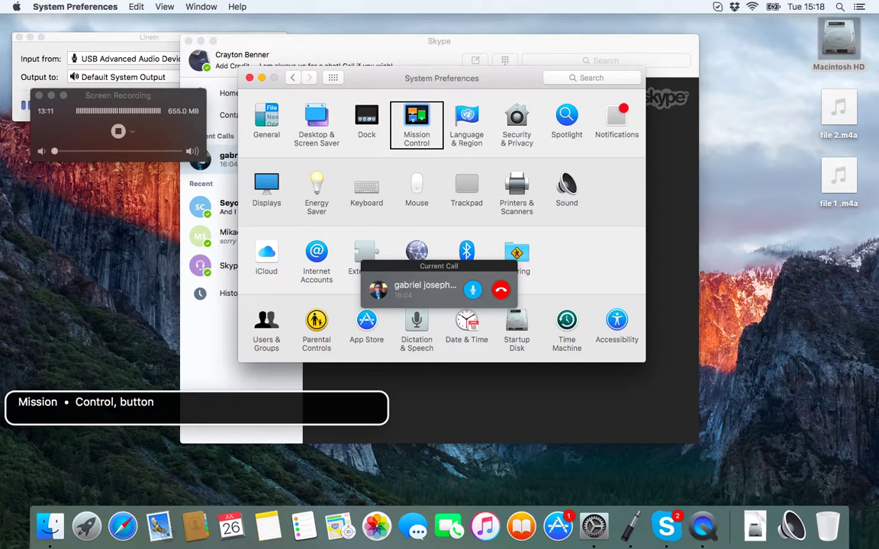
key(ctrl+alt+Right)
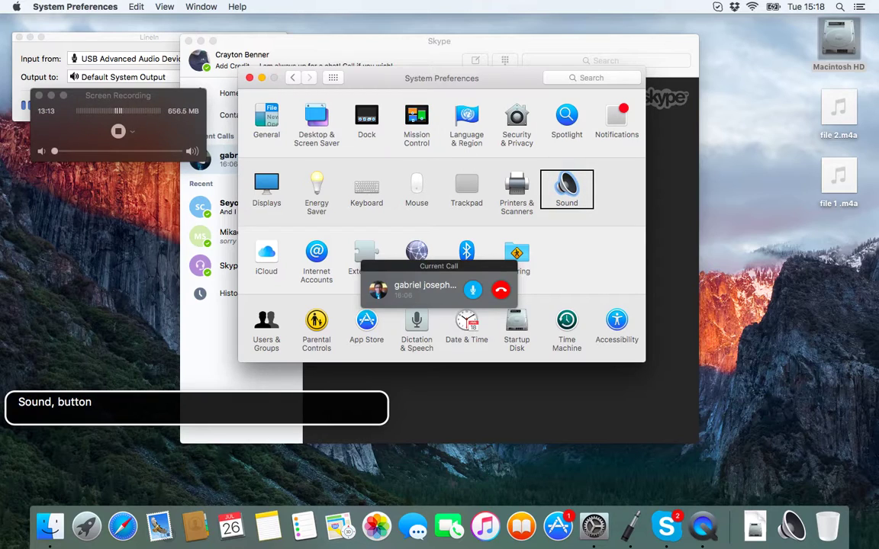
key(ctrl+alt+space)
- Switch the Sound pane from Input to Sound Effects and browse the alert sound list
key(ctrl+alt+shift+Up)
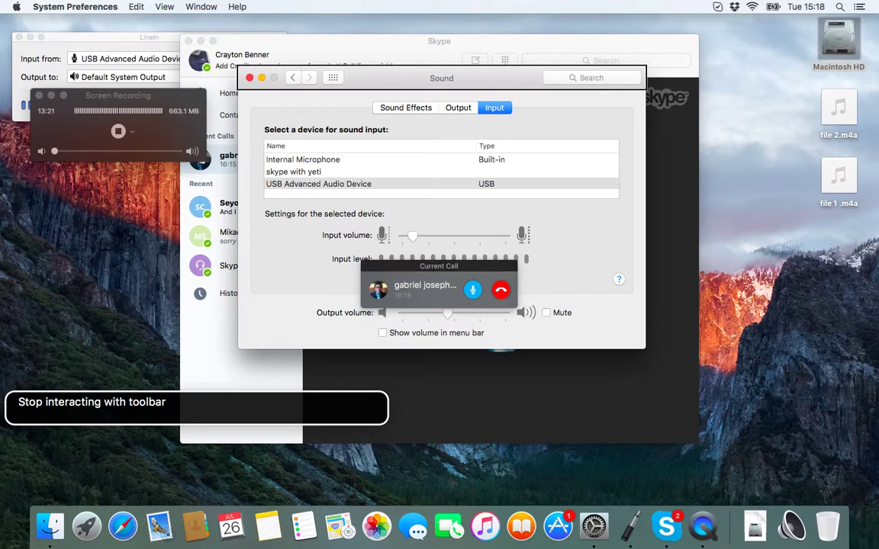
key(ctrl+alt+Left)
key(ctrl+alt+Left)
key(ctrl+alt+space)
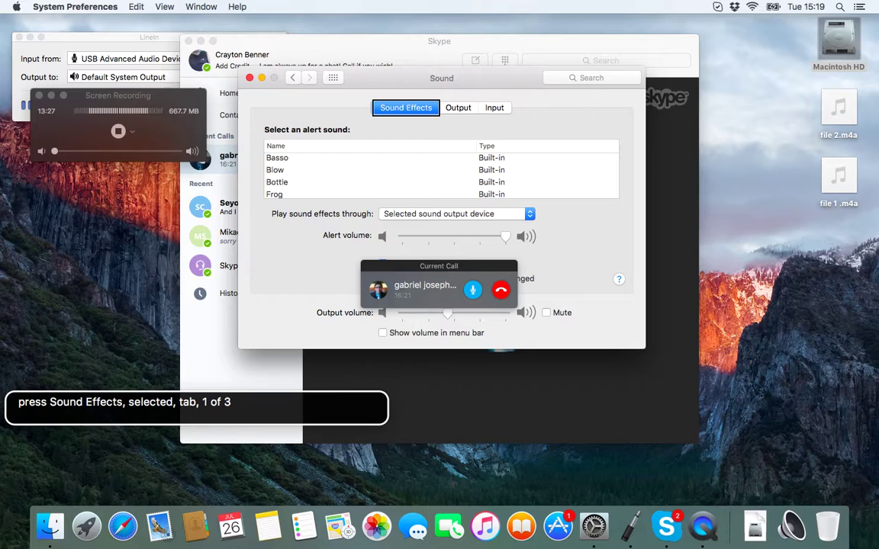
key(ctrl+alt+Right)
key(ctrl+alt+Right)
key(ctrl+alt+Right)
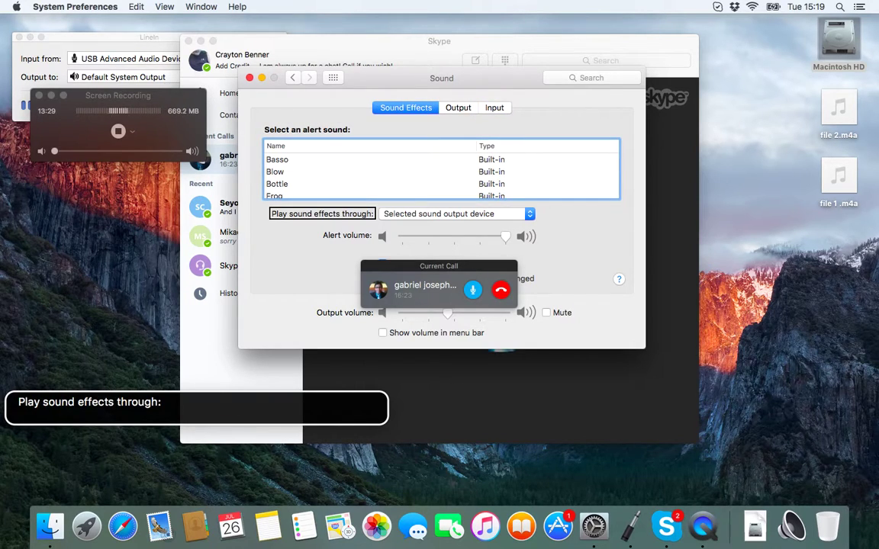
key(ctrl+alt+Right)
key(ctrl+alt+Right)
key(ctrl+alt+Right)
key(ctrl+alt+Right)
key(ctrl+alt+Right)
key(ctrl+alt+Right)
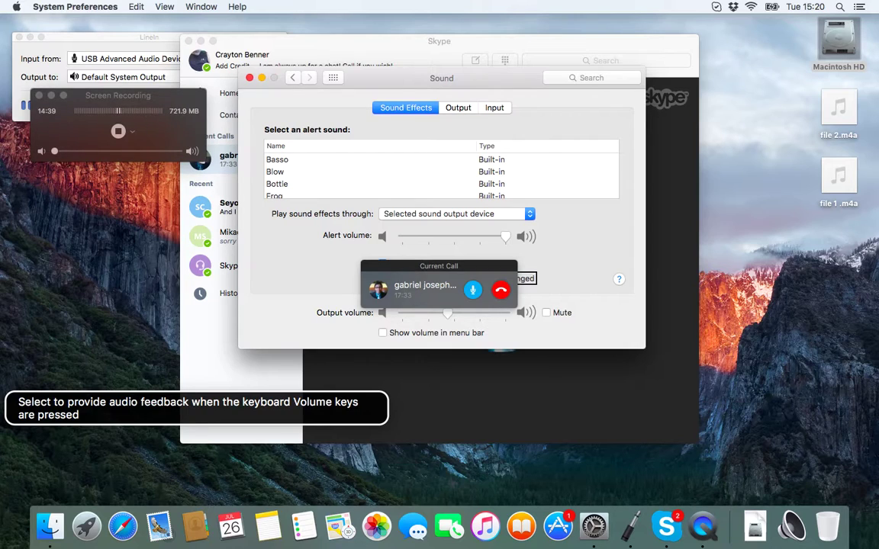
- Quit System Preferences with Cmd-Q and switch to Finder with Cmd-Tab
key(super+q)
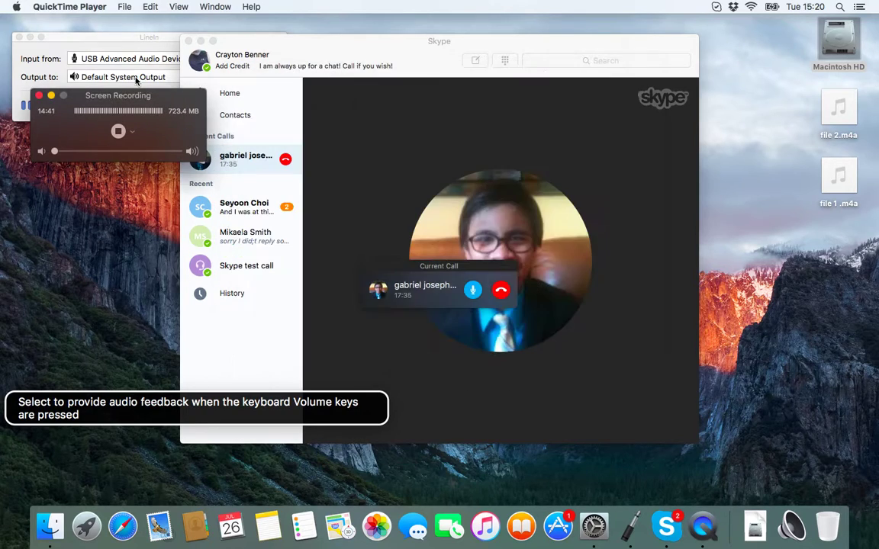
key(super+Tab)
key(super+Tab)
key(super+Tab)
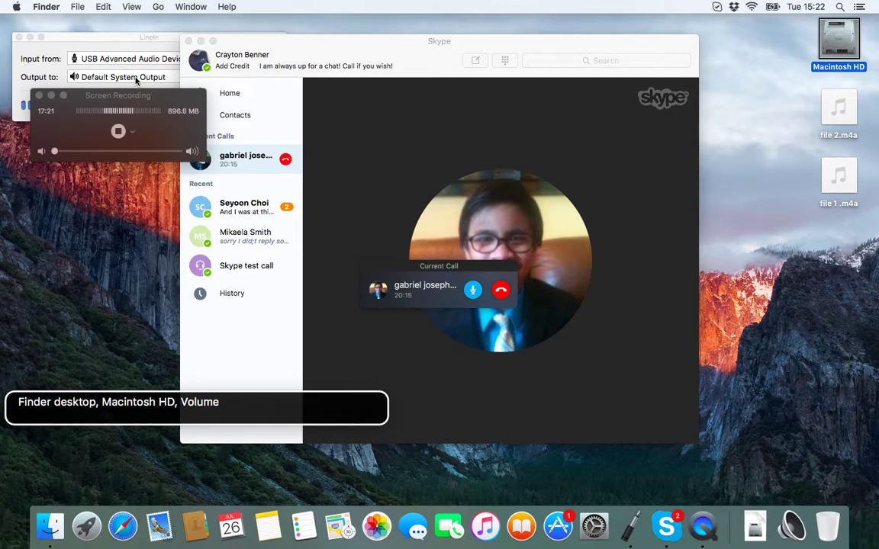
- Cmd-Tab to QuickTime Player's Screen Recording window, landing on Stop Recording
key(super+Tab)
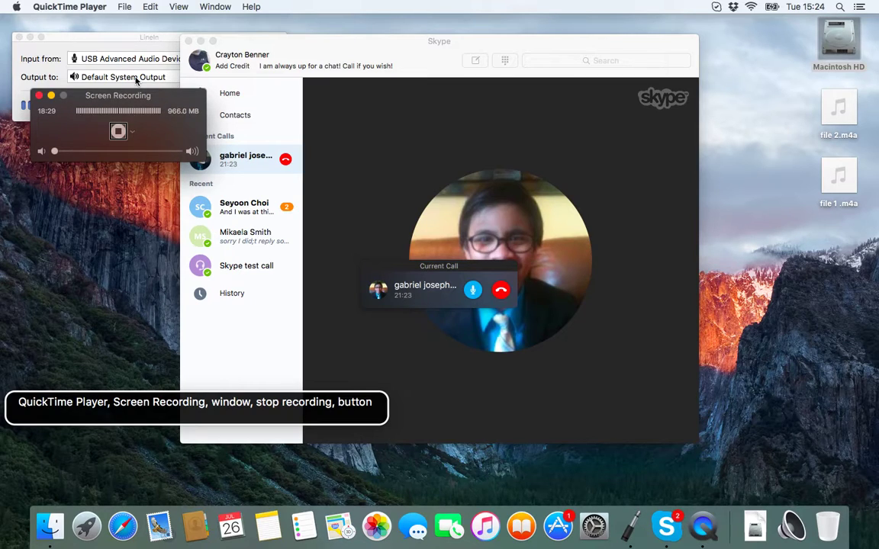
key(ctrl+alt+m)
key(ctrl+alt+m)
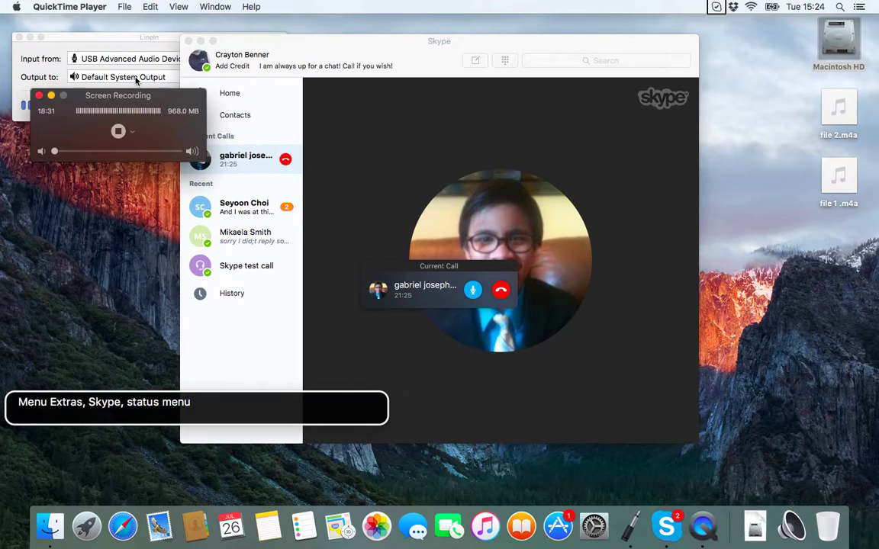
key(ctrl+alt+Left)
key(ctrl+alt+Left)
key(ctrl+alt+Left)
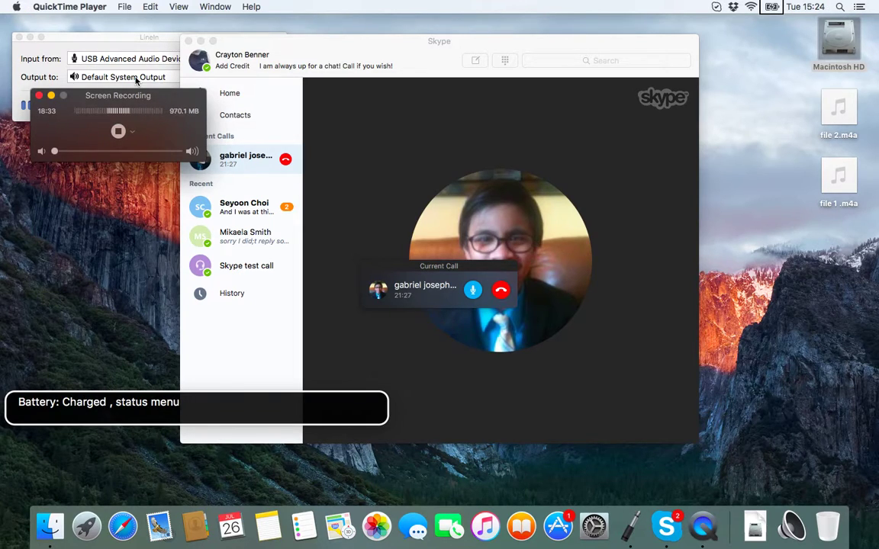
key(Escape)
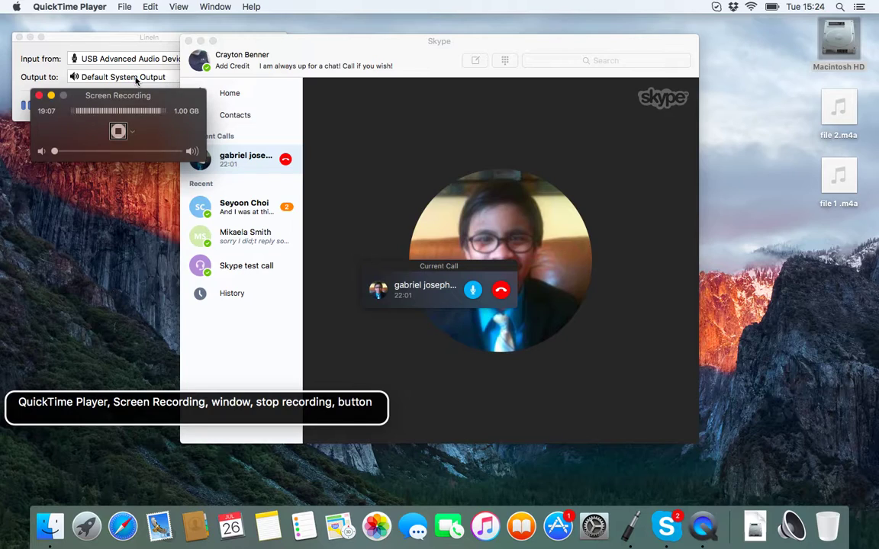
- Hold Option to pause the QuickTime screen recording at 19:08
key(alt)
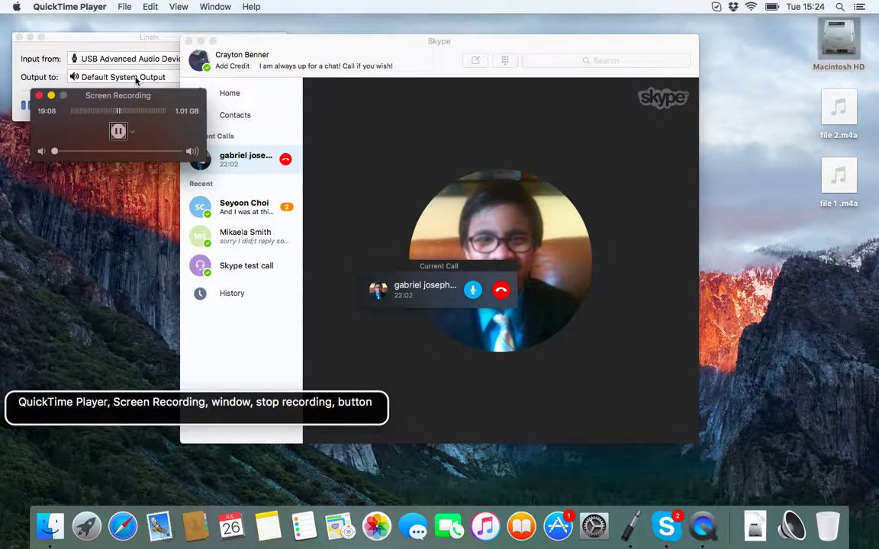